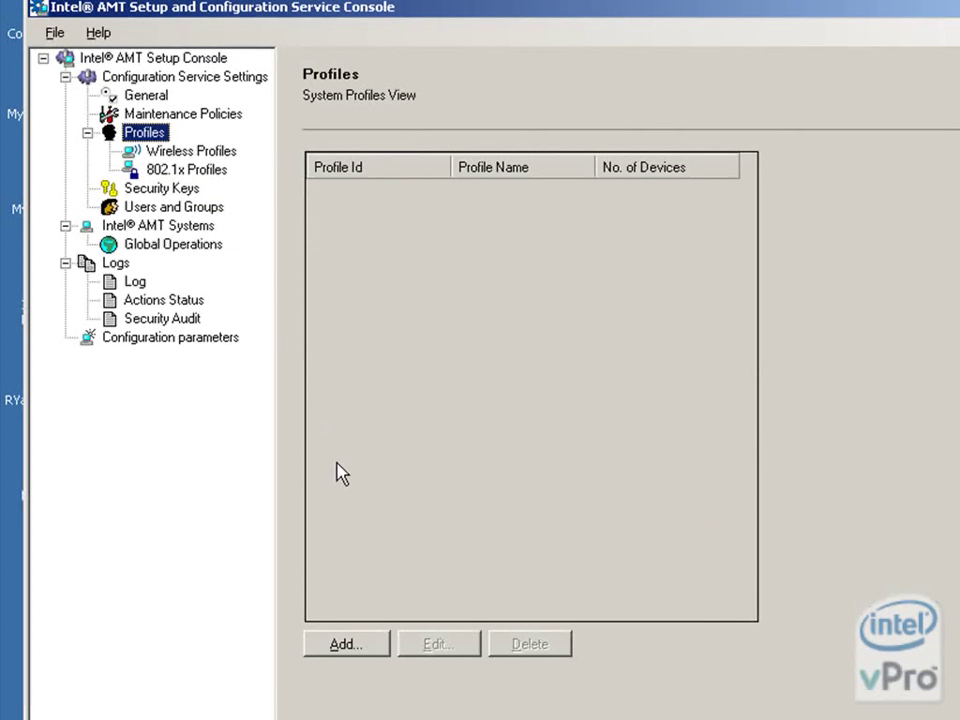
- Start a new provisioning profile named 'Non-TLS'
{"action": "left_click", "coordinate": [346, 644]}
{"action": "left_click_drag", "start_coordinate": [236, 270], "coordinate": [160, 273]}
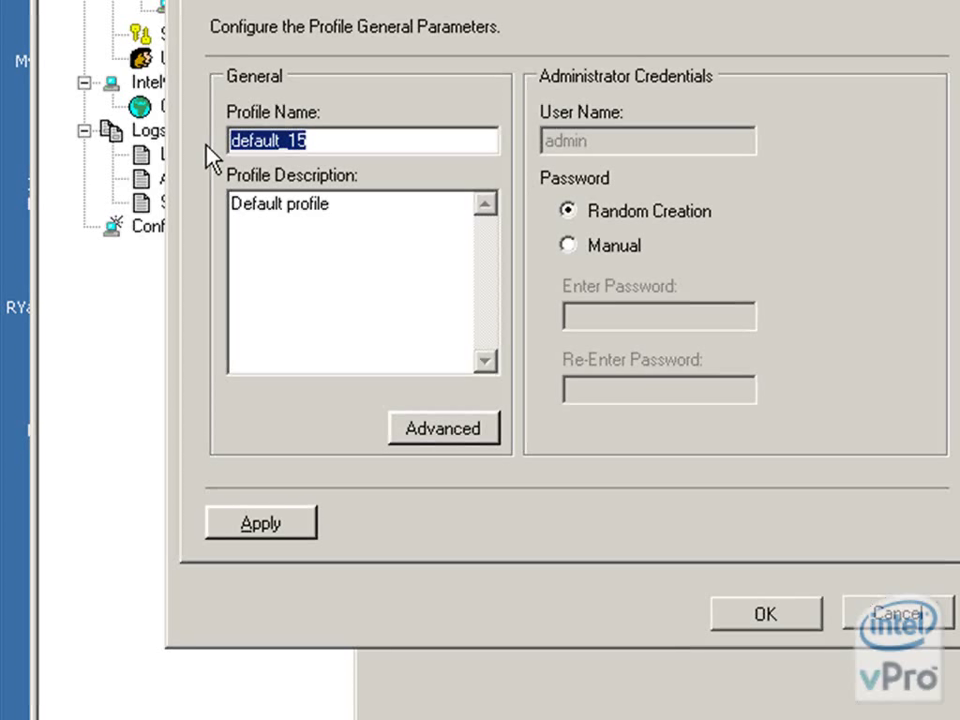
{"action": "type", "text": "Non"}
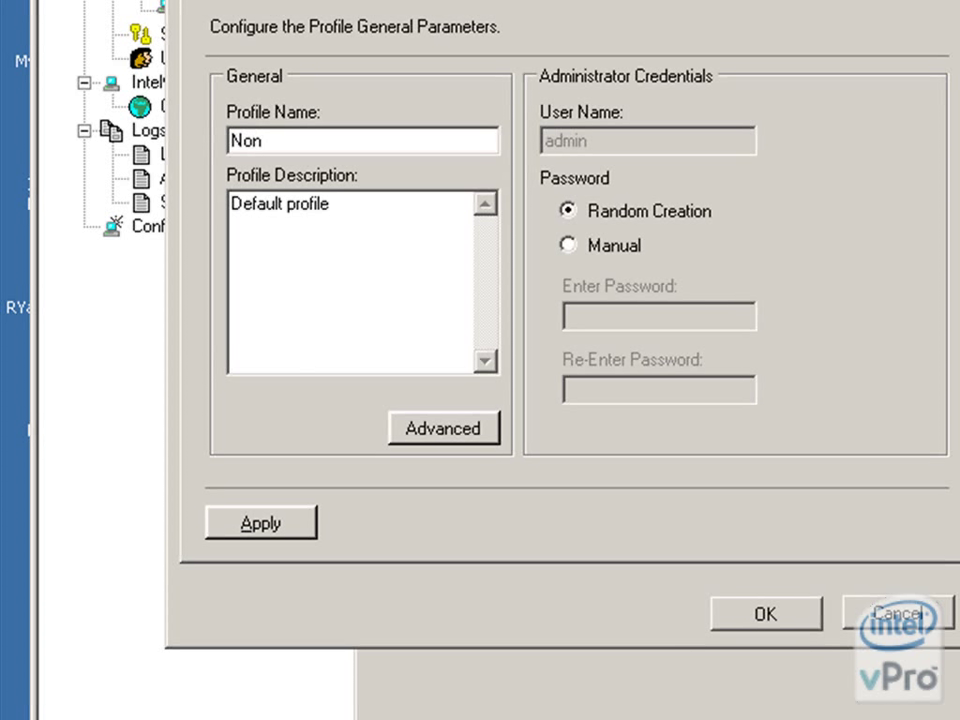
{"action": "type", "text": "-TLS"}
{"action": "left_click", "coordinate": [578, 207]}
- Set a manual admin password, confirm it, apply the general settings, and view Wireless Profiles
{"action": "left_click", "coordinate": [607, 250]}
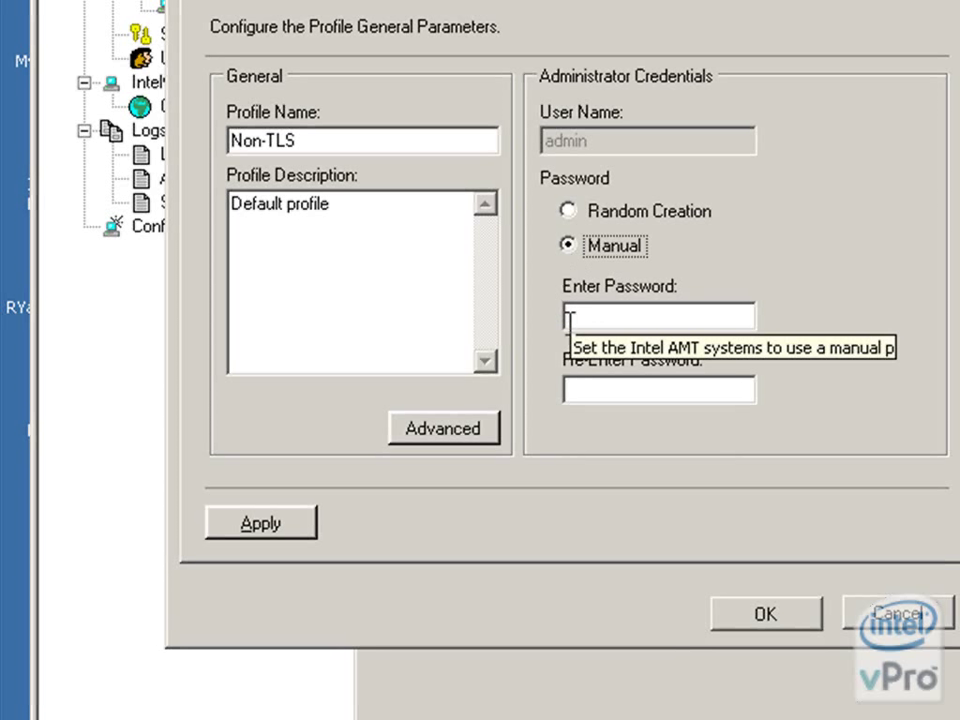
{"action": "left_click", "coordinate": [587, 323]}
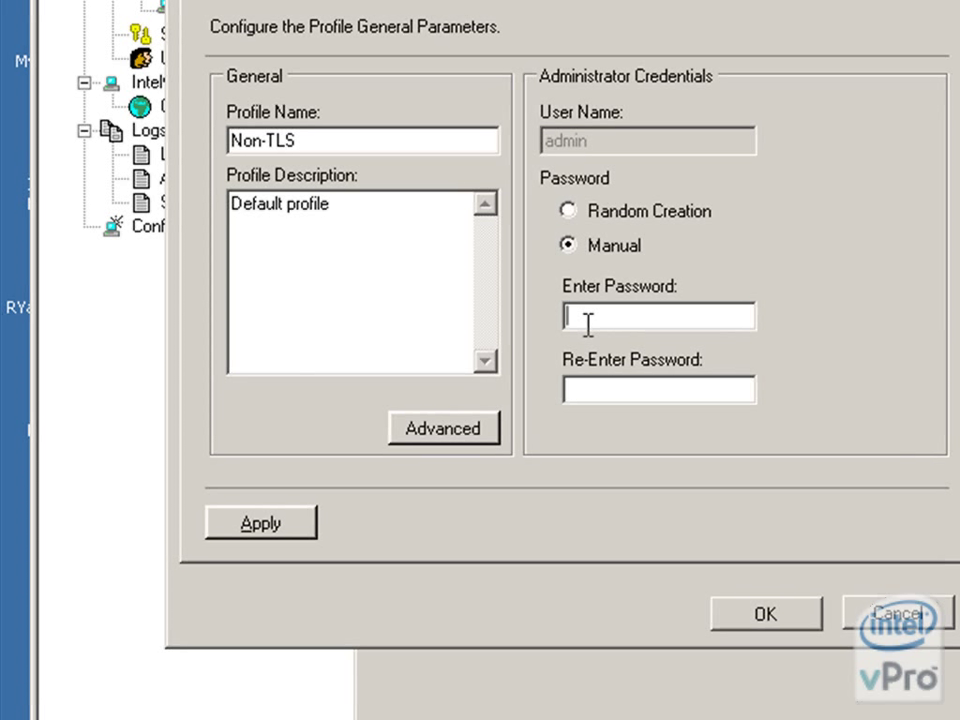
{"action": "type", "text": "********"}
{"action": "left_click", "coordinate": [580, 390]}
{"action": "type", "text": "*"}
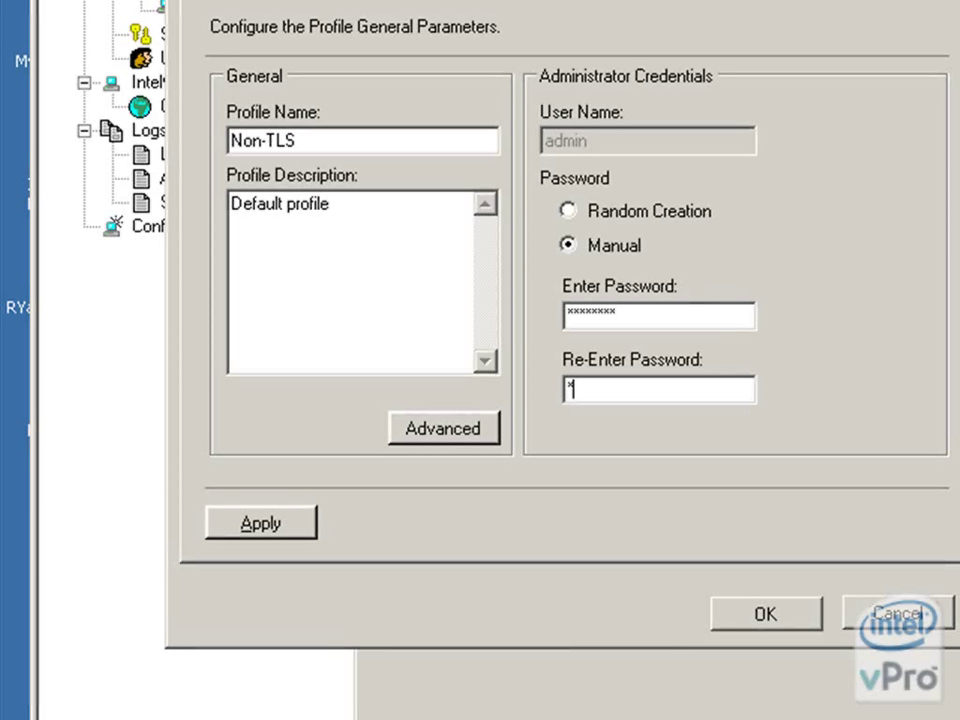
{"action": "type", "text": "*******"}
{"action": "left_click", "coordinate": [250, 522]}
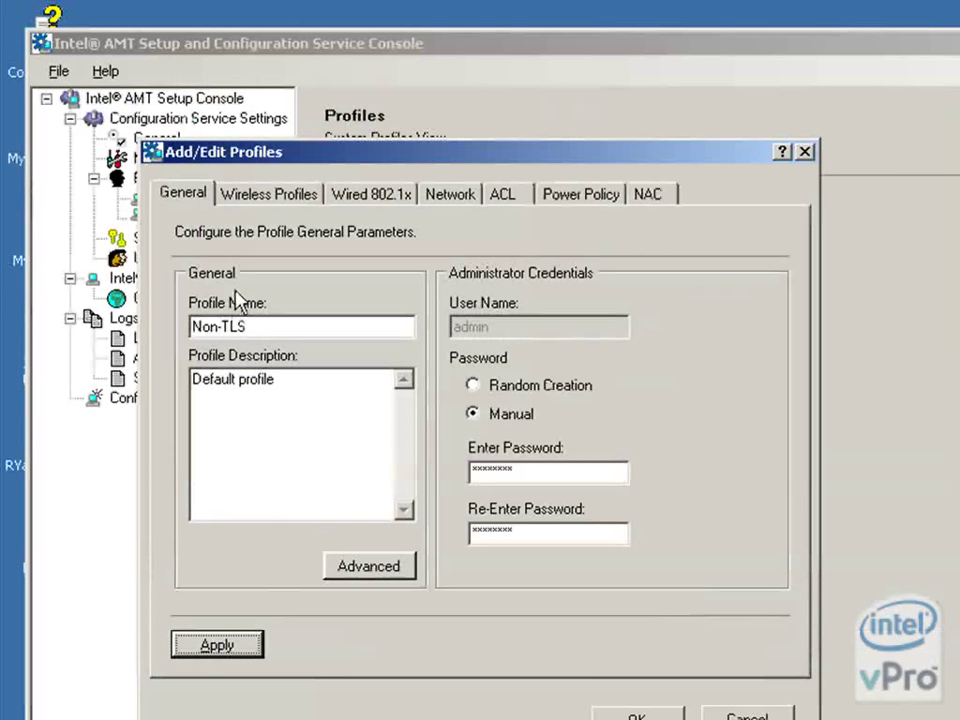
{"action": "left_click", "coordinate": [278, 198]}
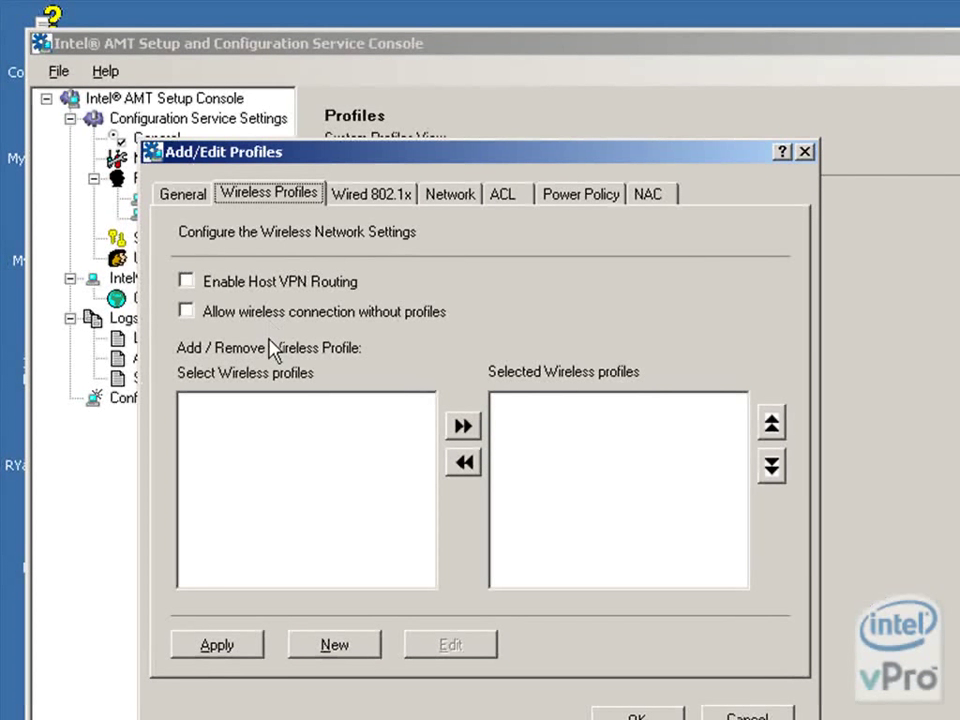
- Check WPA and TKIP in a new wireless profile, cancel it, then view Network settings
{"action": "left_click", "coordinate": [350, 646]}
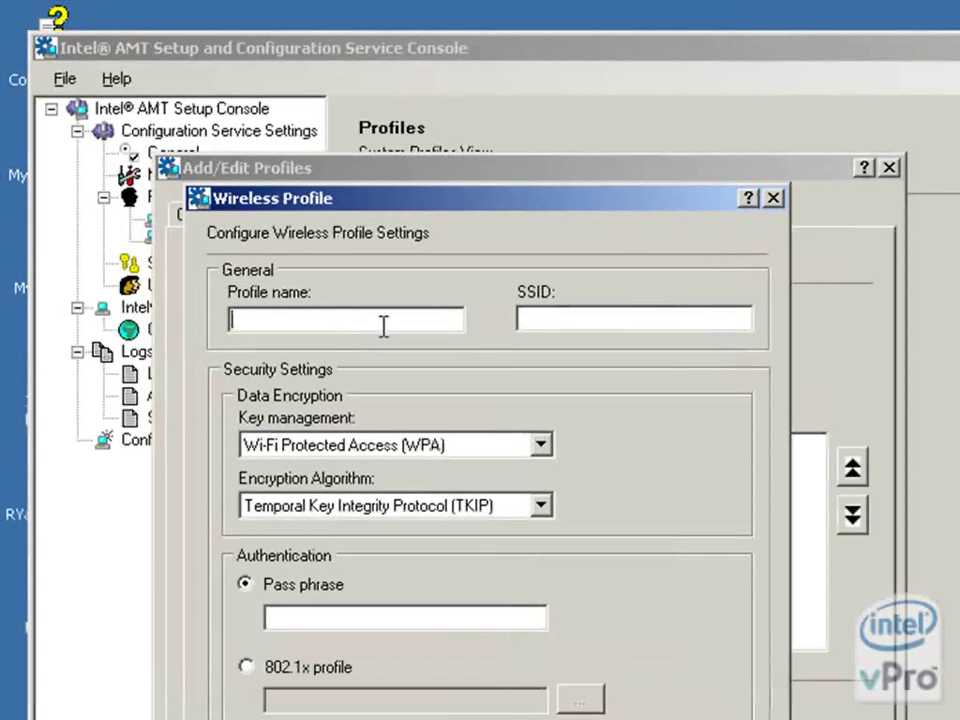
{"action": "left_click", "coordinate": [540, 452]}
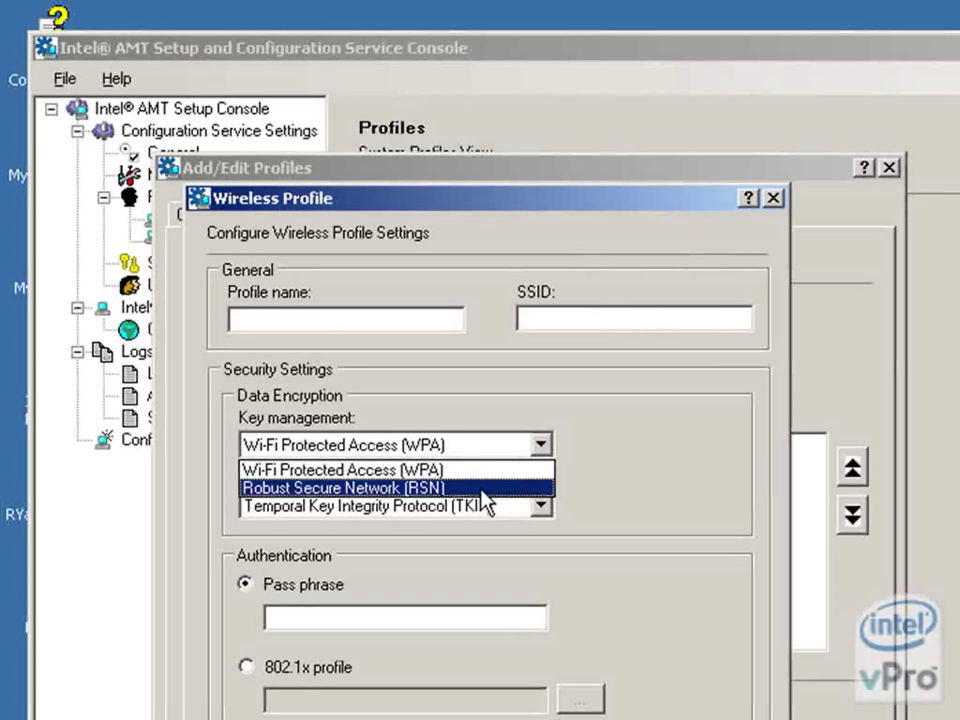
{"action": "left_click", "coordinate": [483, 472]}
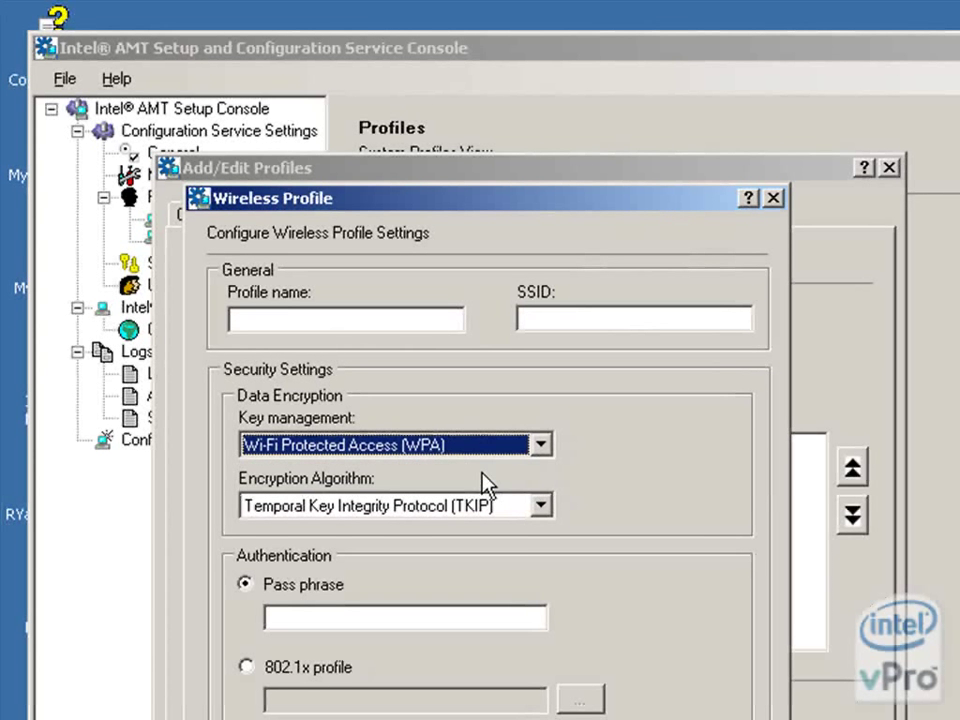
{"action": "left_click", "coordinate": [541, 507]}
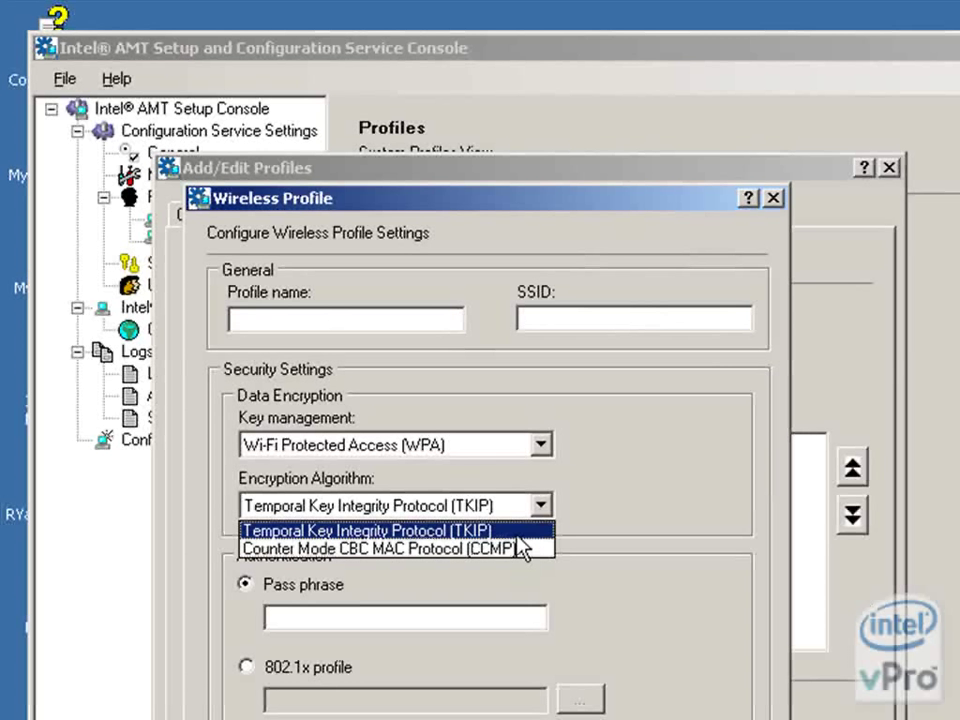
{"action": "left_click", "coordinate": [516, 534]}
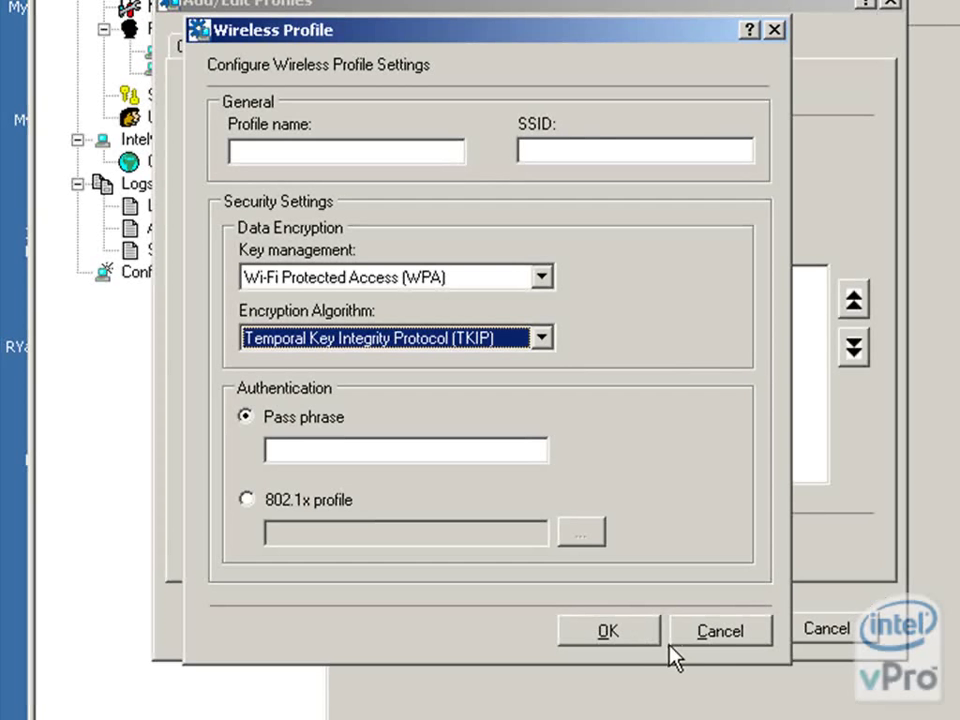
{"action": "left_click", "coordinate": [743, 638]}
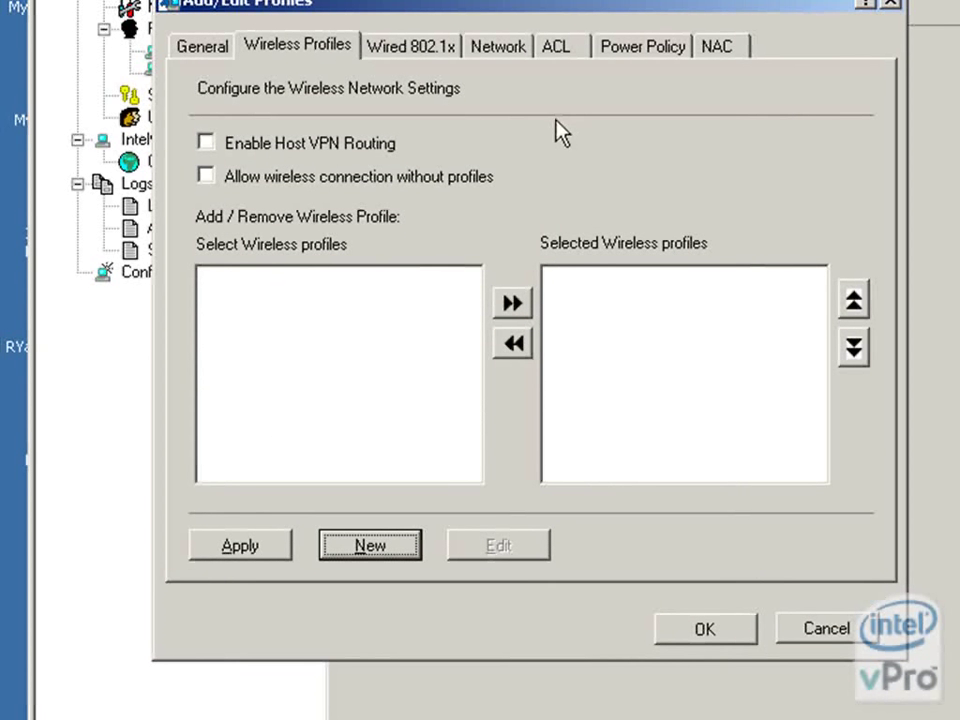
{"action": "left_click", "coordinate": [505, 47]}
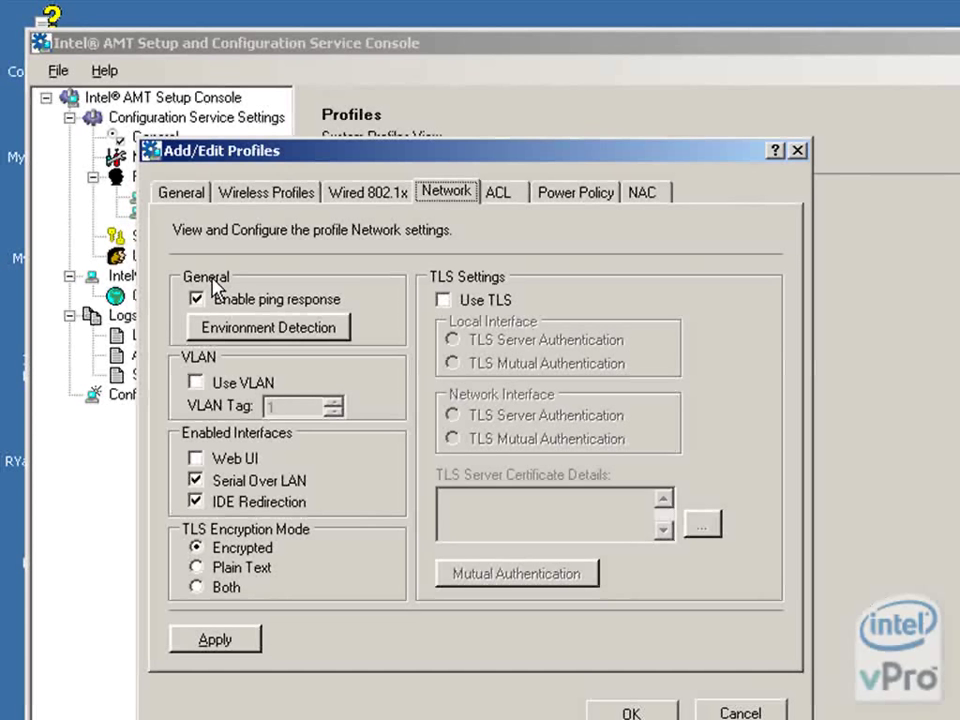
- Look at the Environment Detection suffixes without changes, then check Web UI under Enabled Interfaces
{"action": "left_click", "coordinate": [248, 333]}
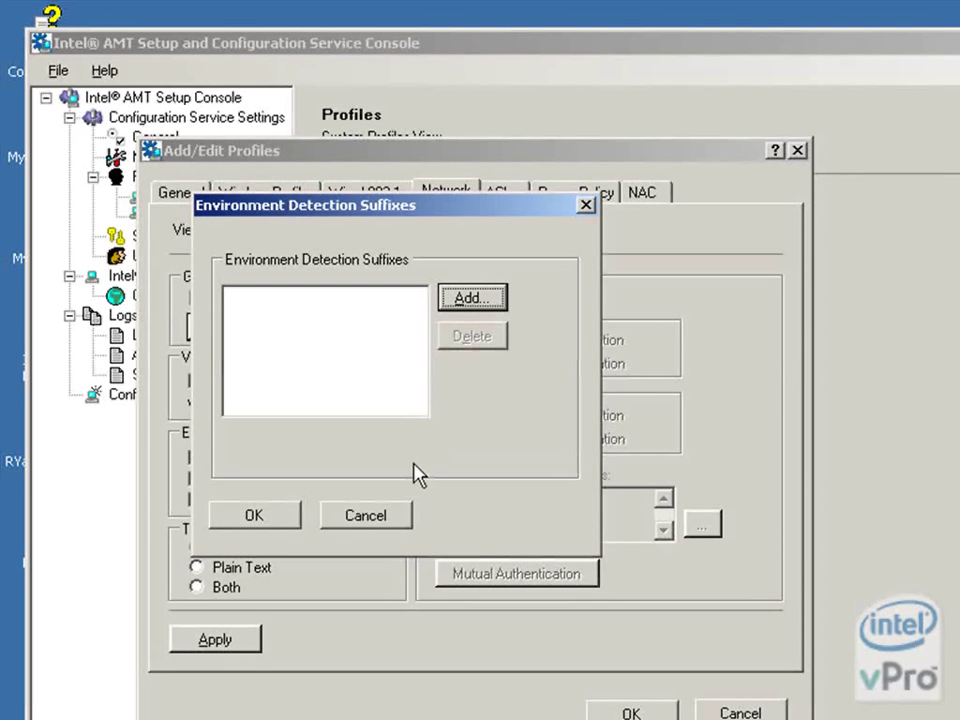
{"action": "left_click", "coordinate": [387, 518]}
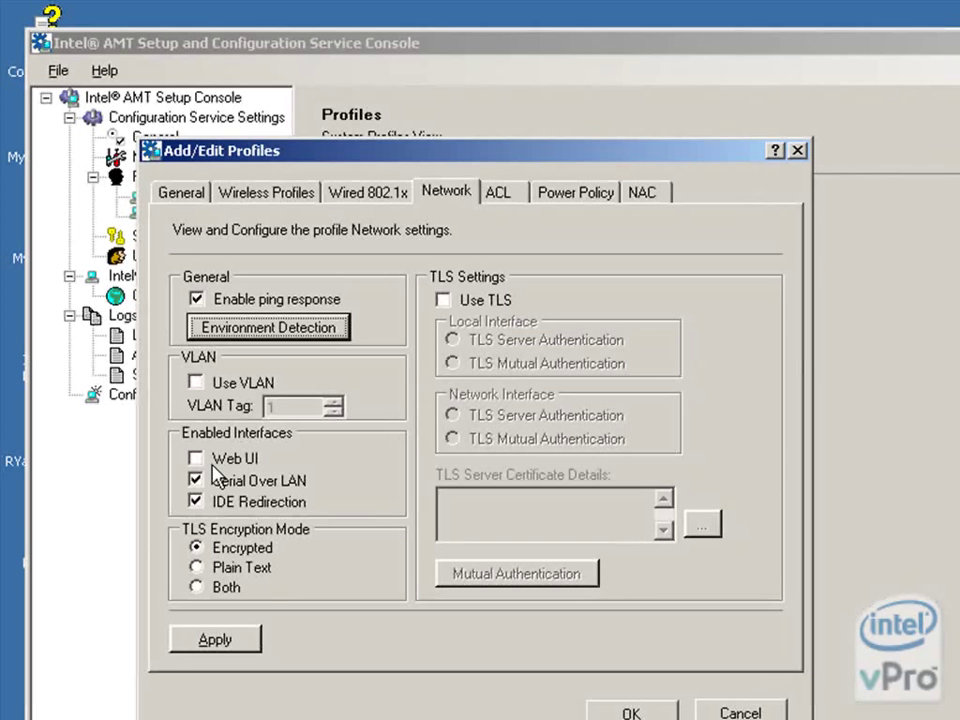
{"action": "left_click", "coordinate": [193, 459]}
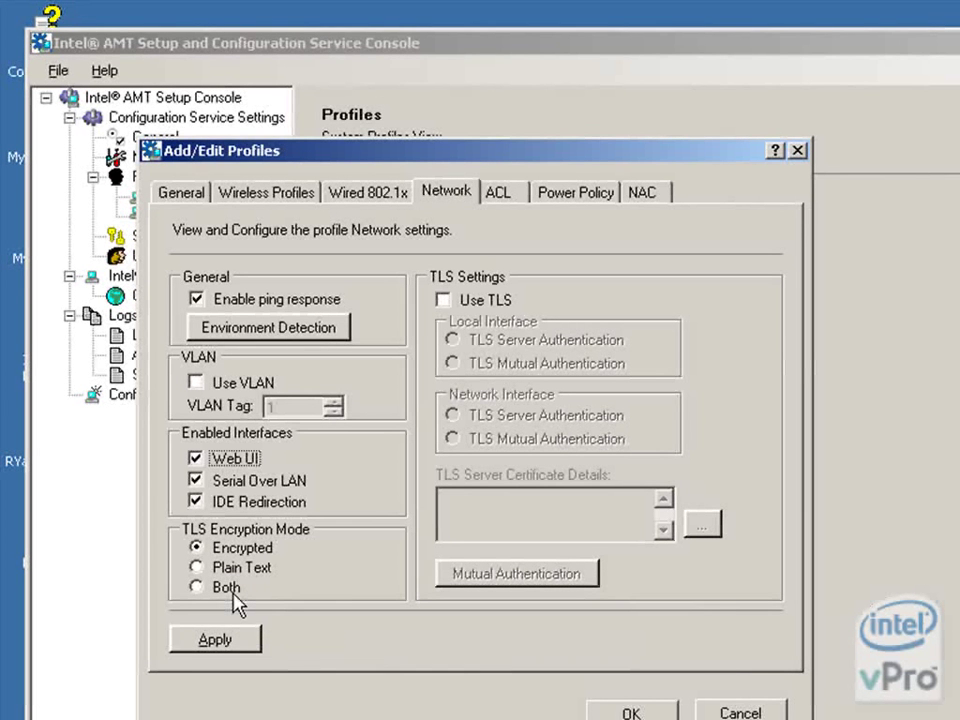
- Switch TLS encryption mode to Plain Text, accept the no-encryption warning, and apply
{"action": "left_click", "coordinate": [197, 567]}
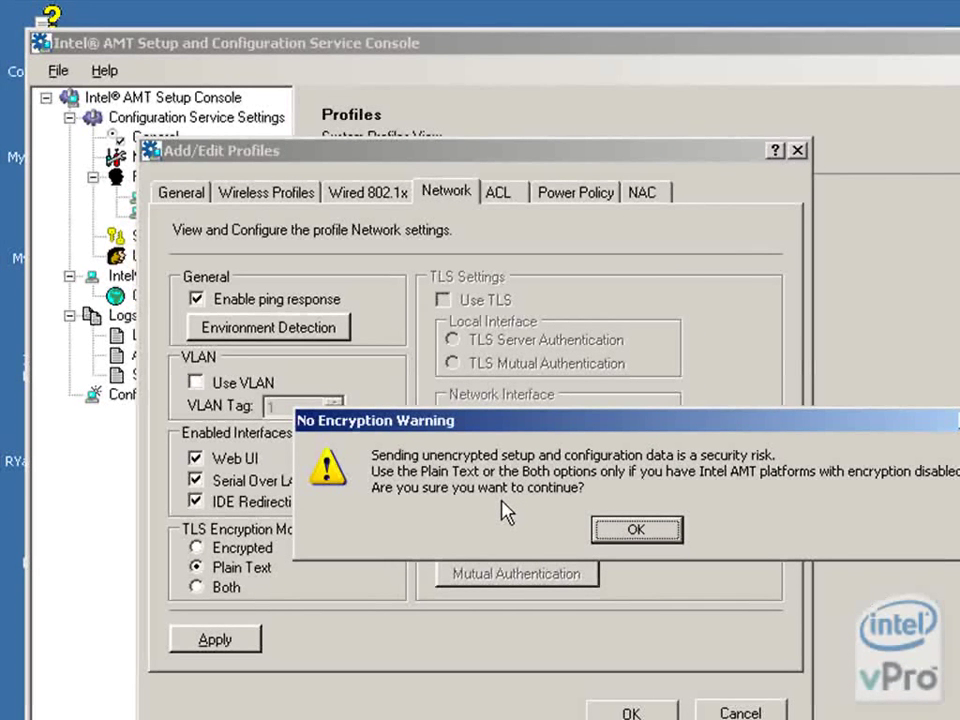
{"action": "left_click", "coordinate": [645, 536]}
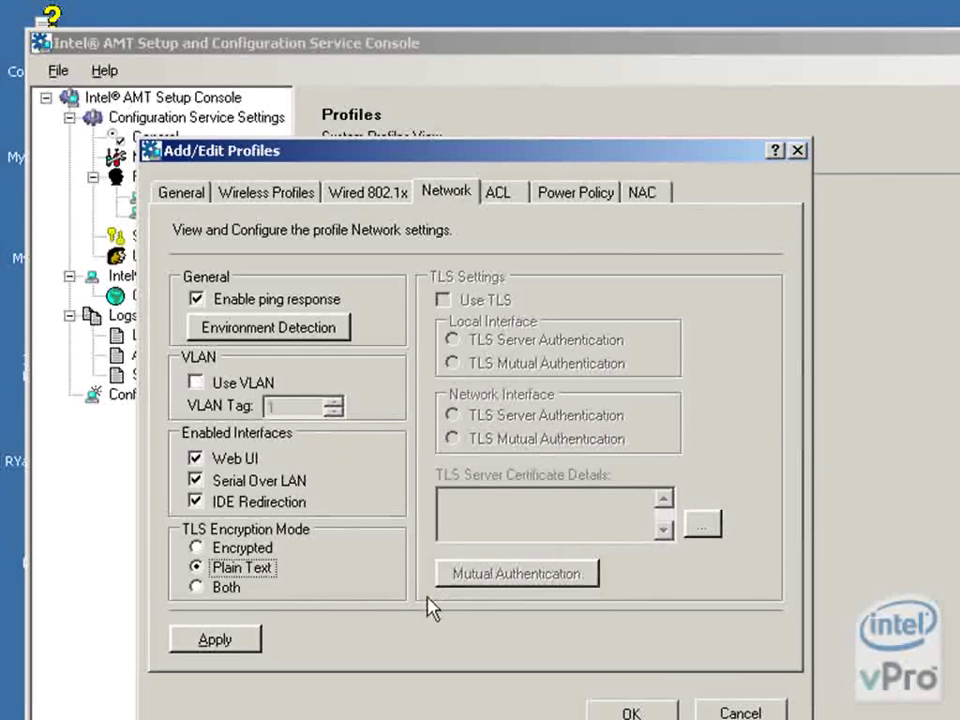
{"action": "left_click", "coordinate": [222, 647]}
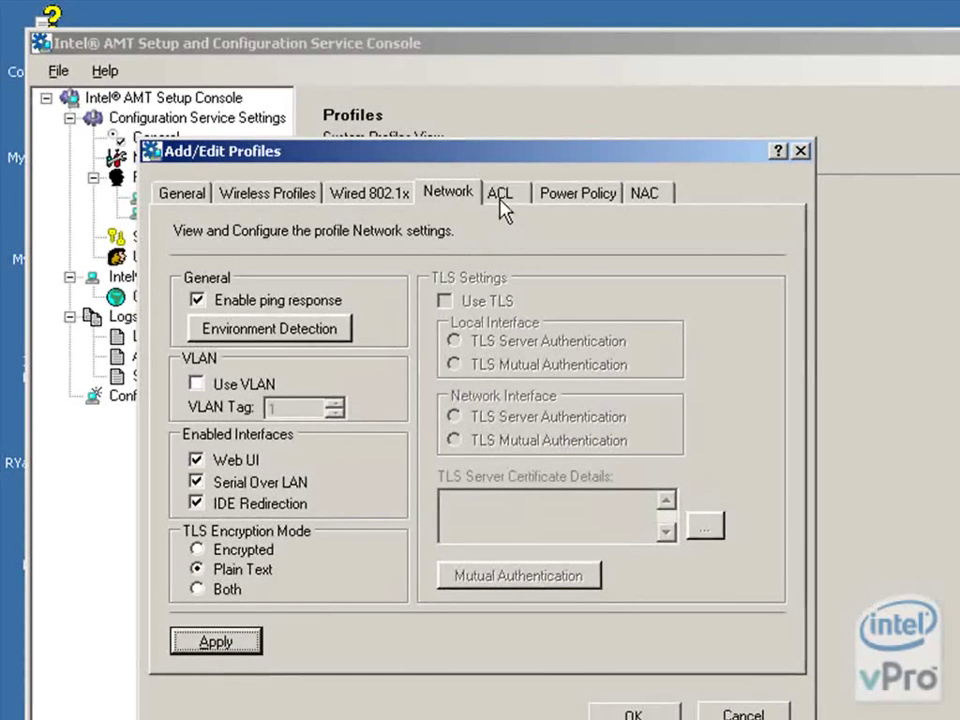
- Add a new ACL entry on the ACL tab with Kerberos User as its type
{"action": "left_click", "coordinate": [498, 197]}
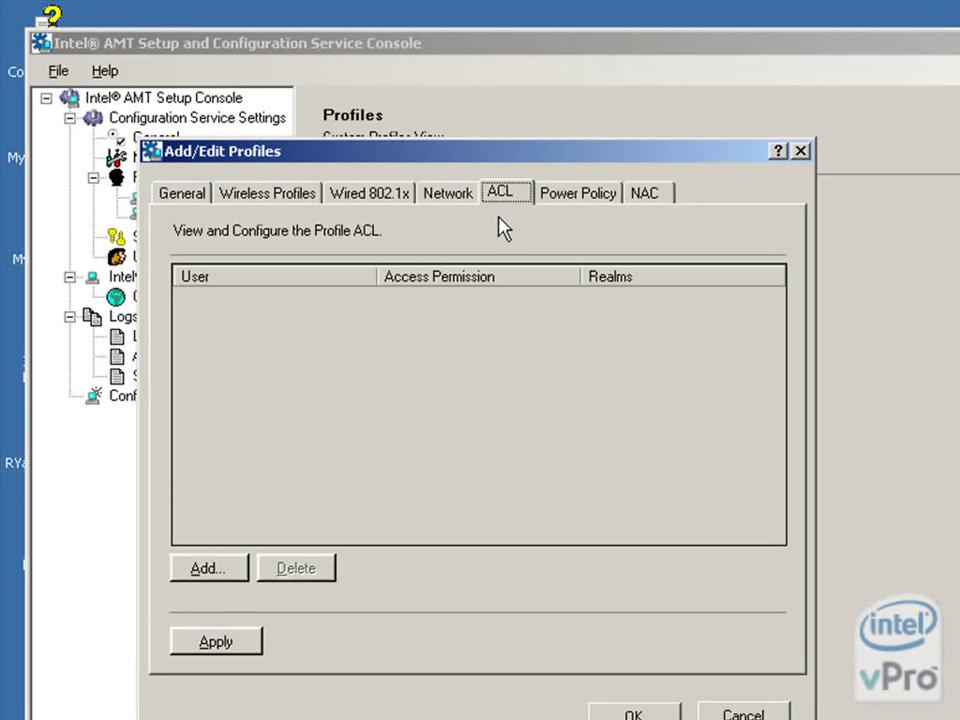
{"action": "left_click", "coordinate": [208, 568]}
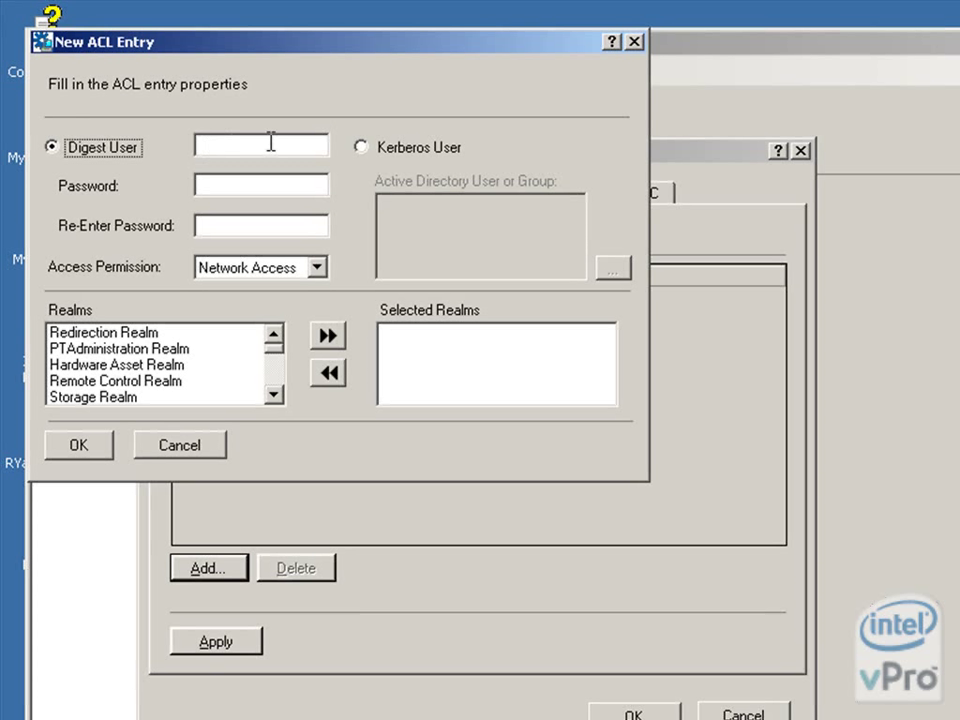
{"action": "left_click", "coordinate": [362, 148]}
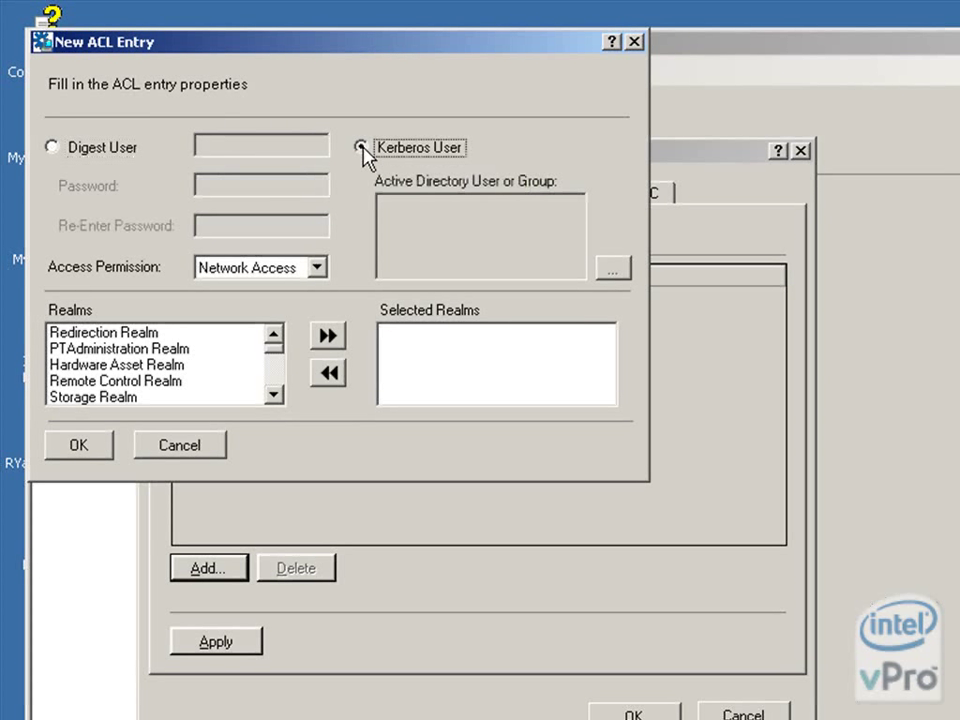
- Enter the domain admin account in Select User or Group, verify it with Check Names, confirm
{"action": "left_click", "coordinate": [612, 268]}
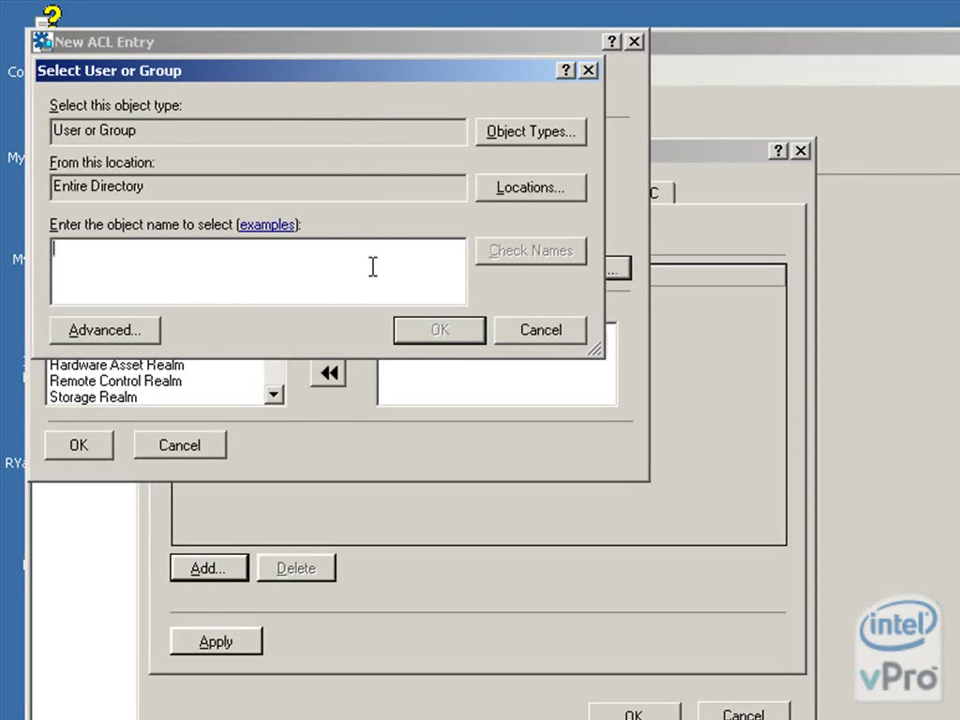
{"action": "type", "text": "pro"}
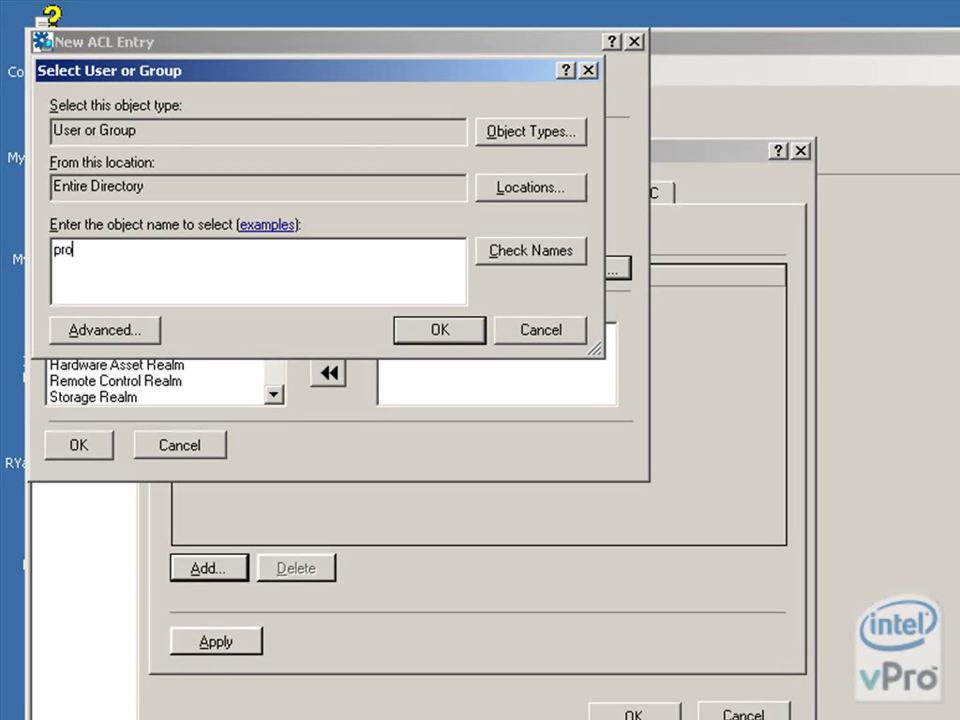
{"action": "type", "text": "demo\\proadmin"}
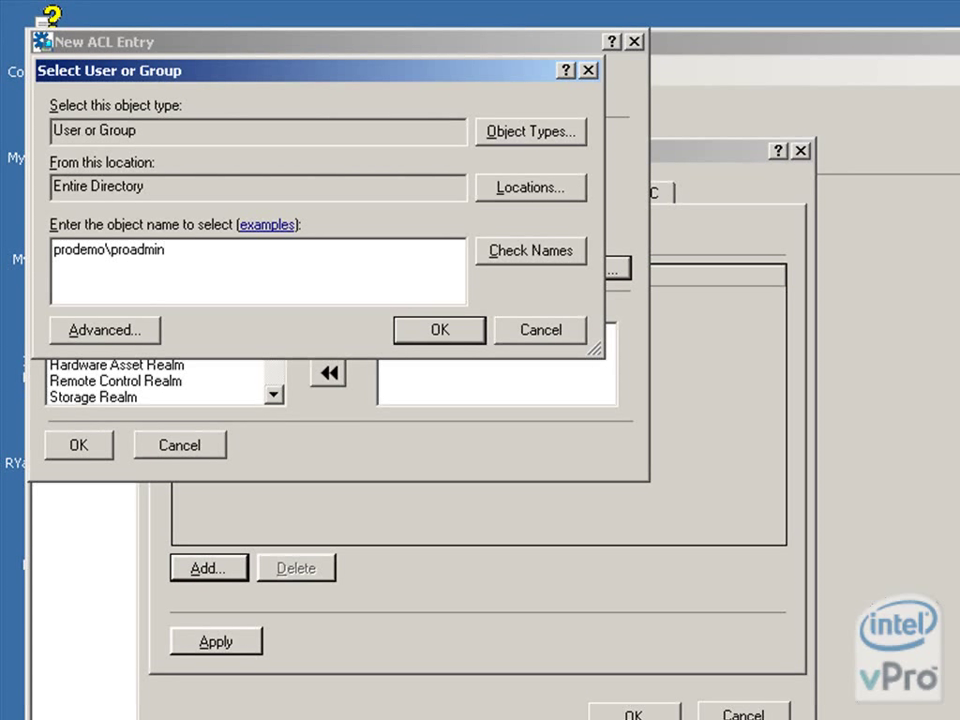
{"action": "left_click", "coordinate": [484, 253]}
{"action": "left_click", "coordinate": [452, 334]}
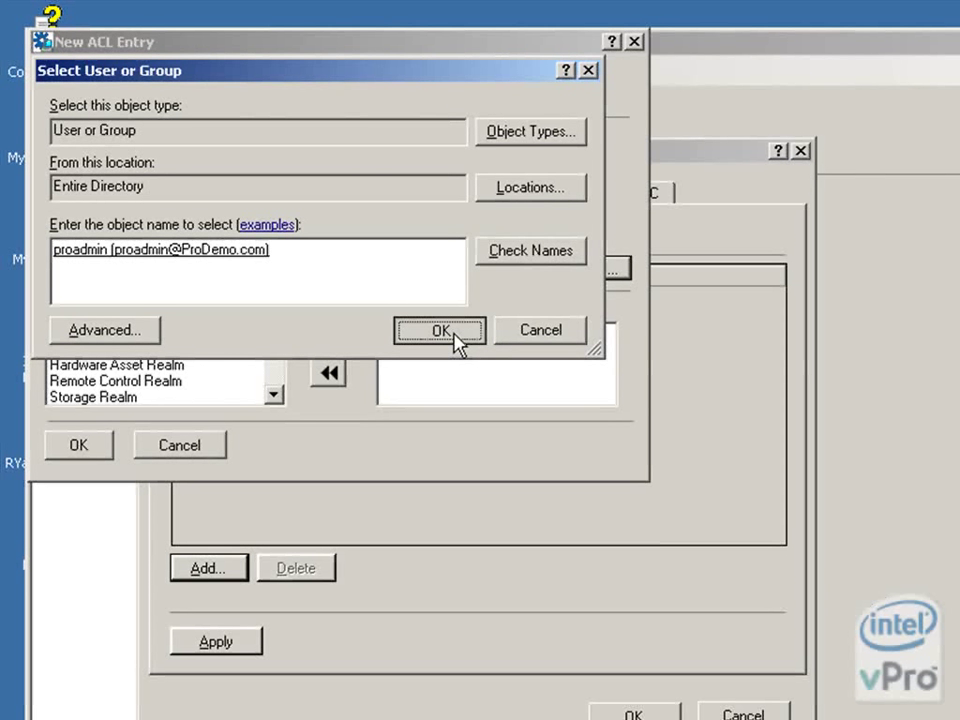
- Set access permission to Any and select Redirection, Hardware Asset and Remote Control realms
{"action": "left_click", "coordinate": [316, 267]}
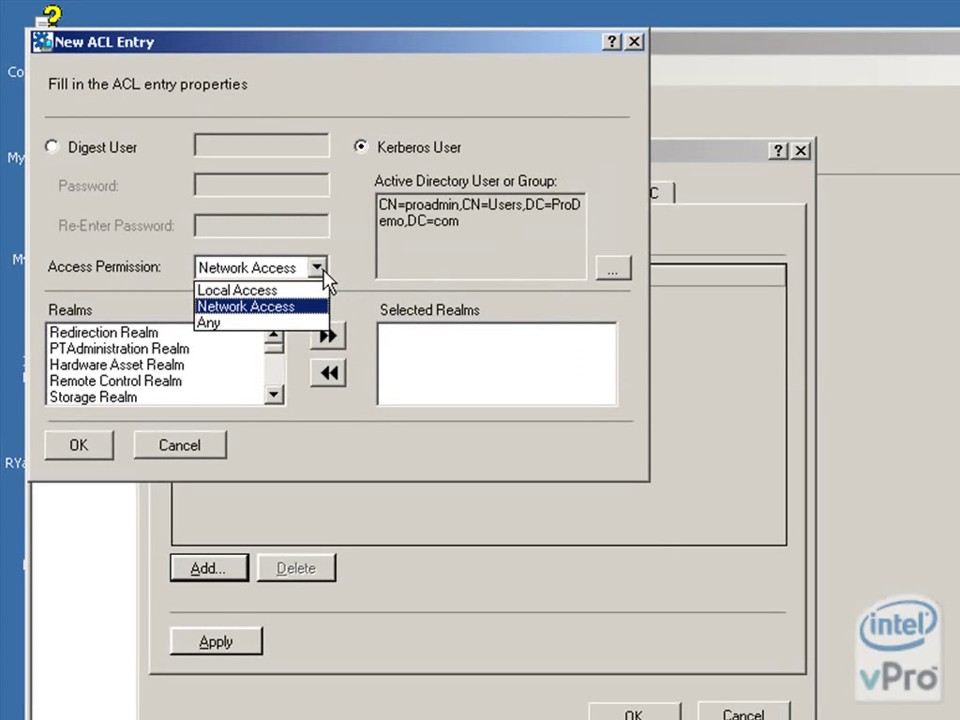
{"action": "left_click", "coordinate": [280, 323]}
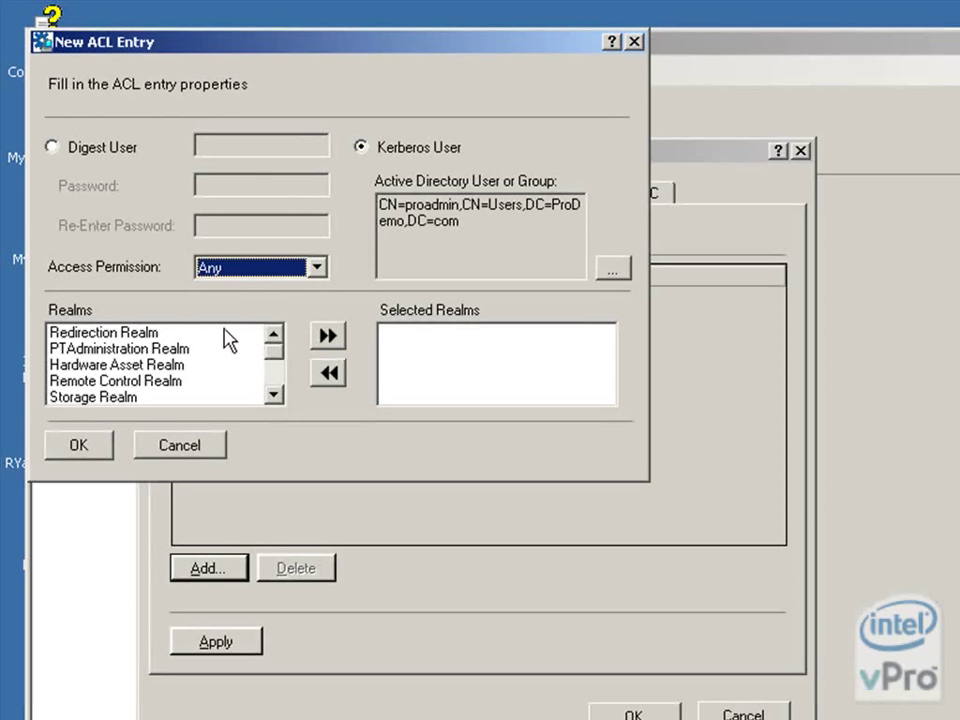
{"action": "left_click", "coordinate": [131, 334]}
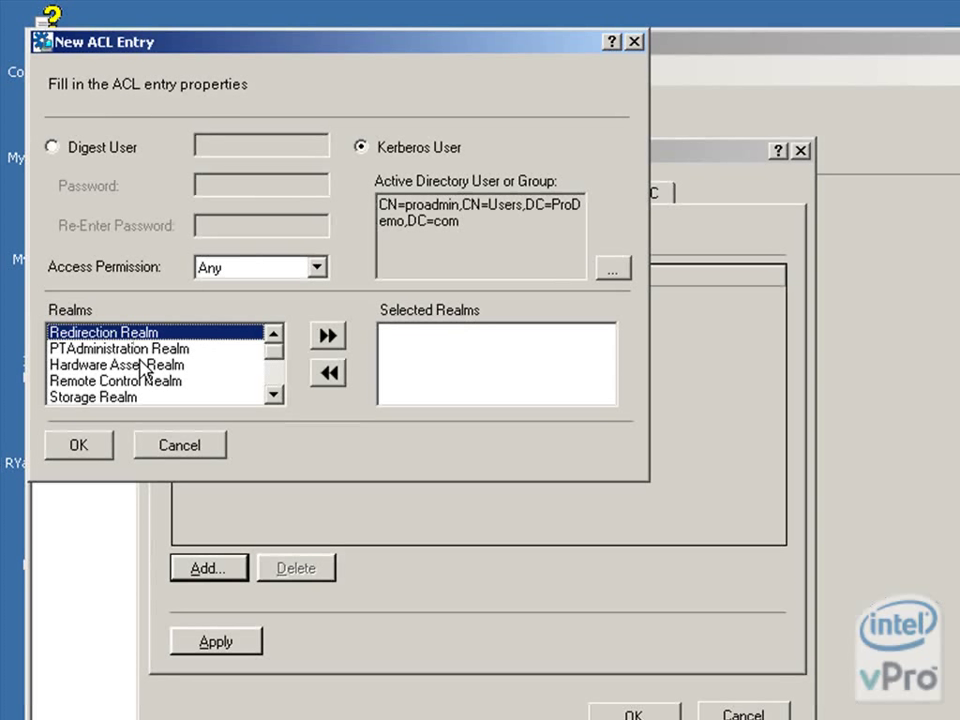
{"action": "left_click", "coordinate": [141, 366], "text": "ctrl"}
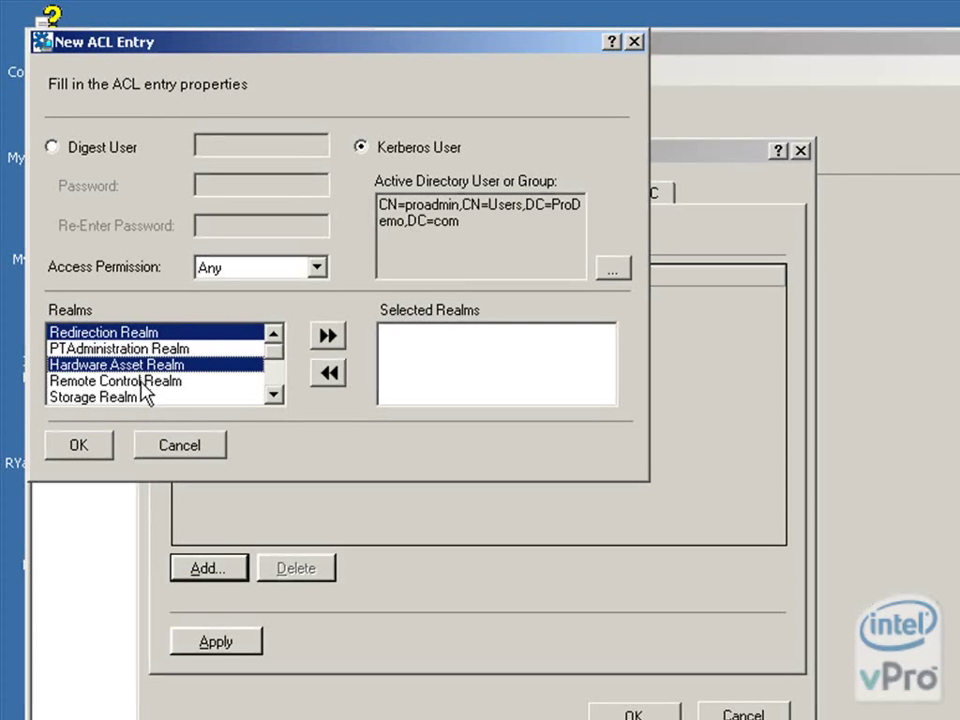
{"action": "left_click", "coordinate": [145, 384], "text": "ctrl"}
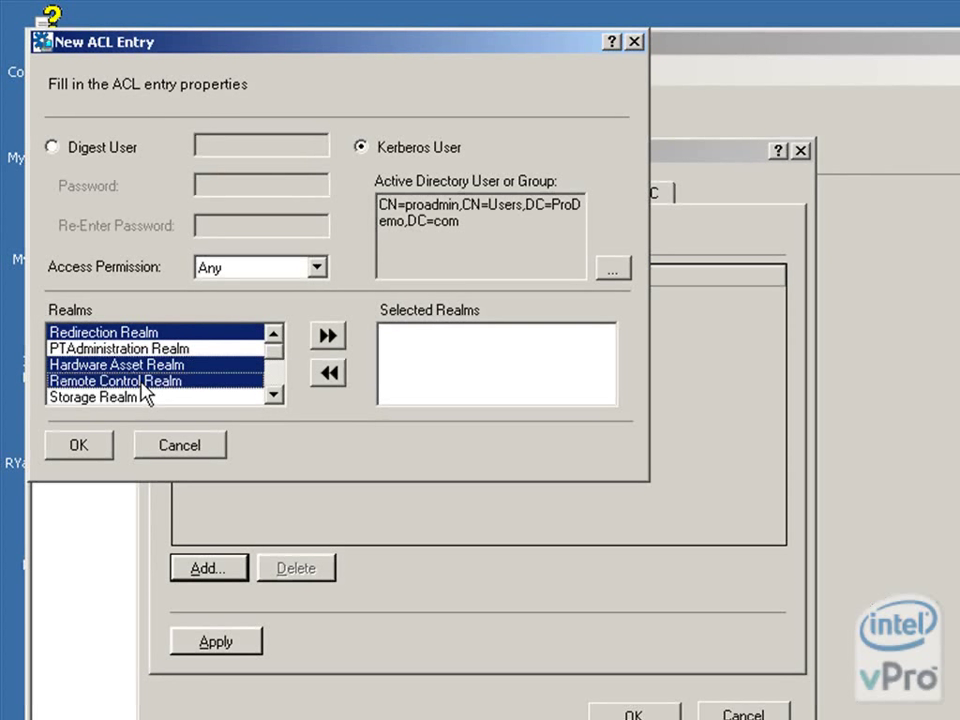
- Add Storage and Event Manager realms and move all five into Selected Realms
{"action": "double_click", "coordinate": [273, 395]}
{"action": "left_click", "coordinate": [273, 395]}
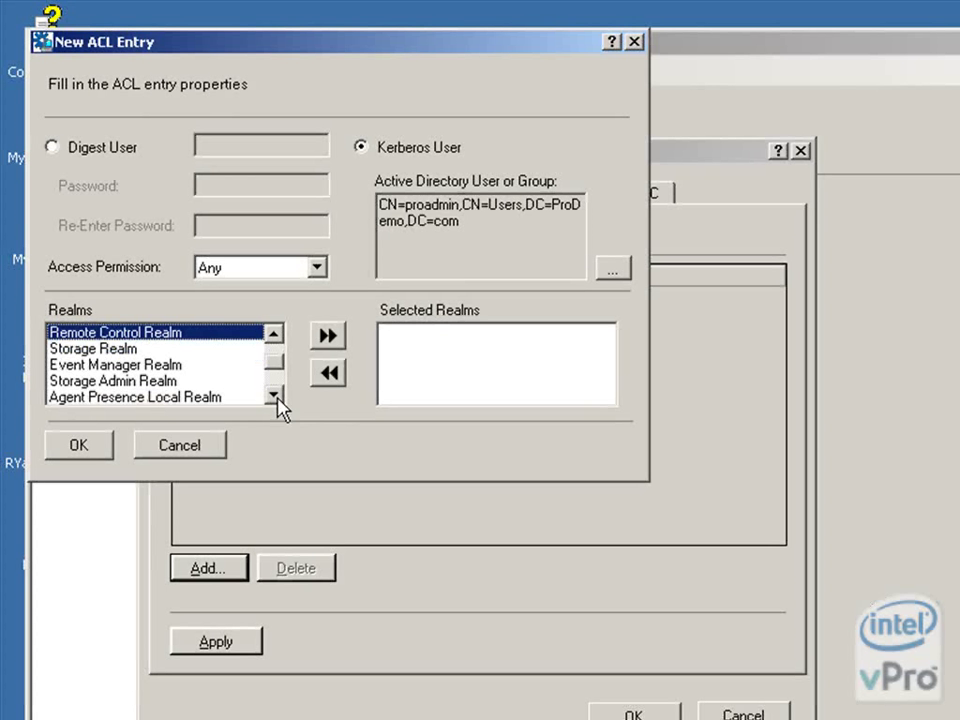
{"action": "left_click", "coordinate": [121, 352], "text": "ctrl"}
{"action": "left_click", "coordinate": [121, 365], "text": "ctrl"}
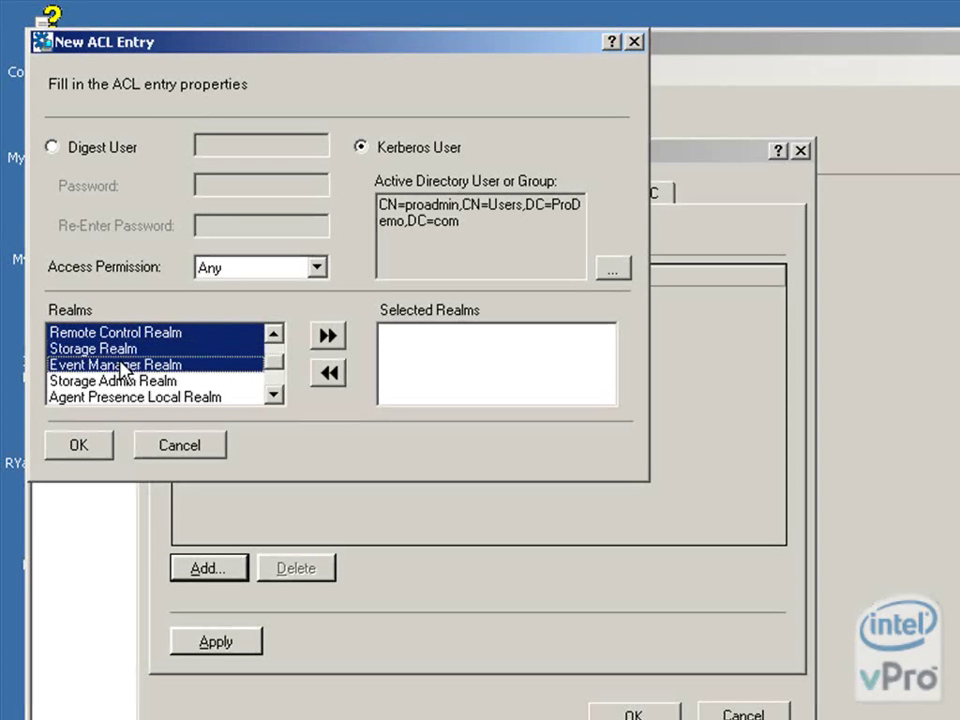
{"action": "left_click", "coordinate": [275, 400]}
{"action": "left_click", "coordinate": [275, 400]}
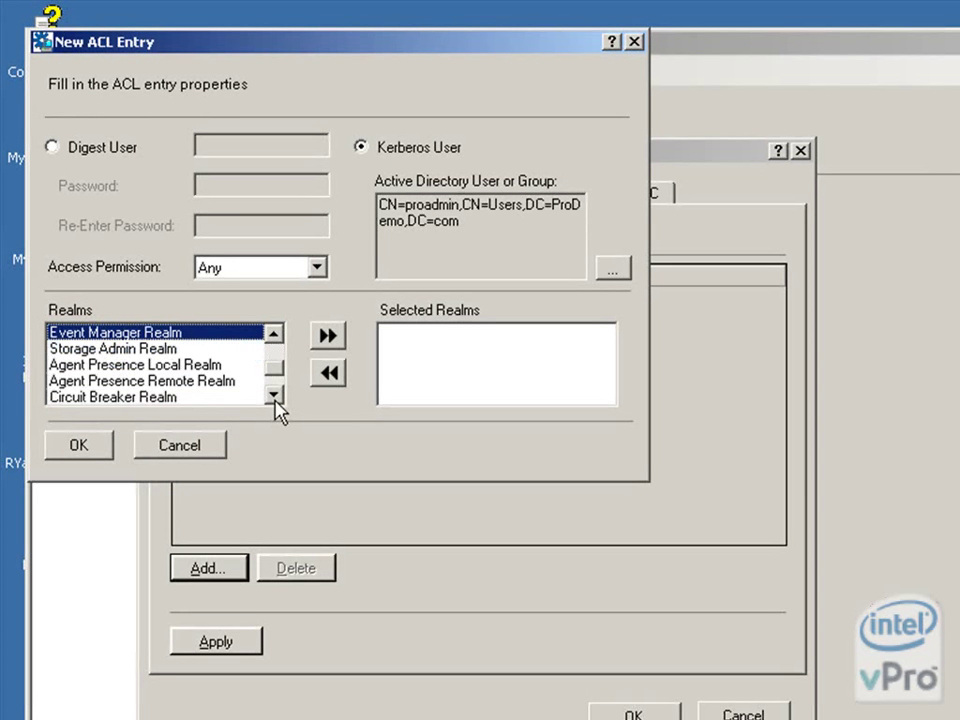
{"action": "scroll", "coordinate": [275, 400], "scroll_direction": "down", "scroll_amount": 1}
{"action": "left_click", "coordinate": [327, 335]}
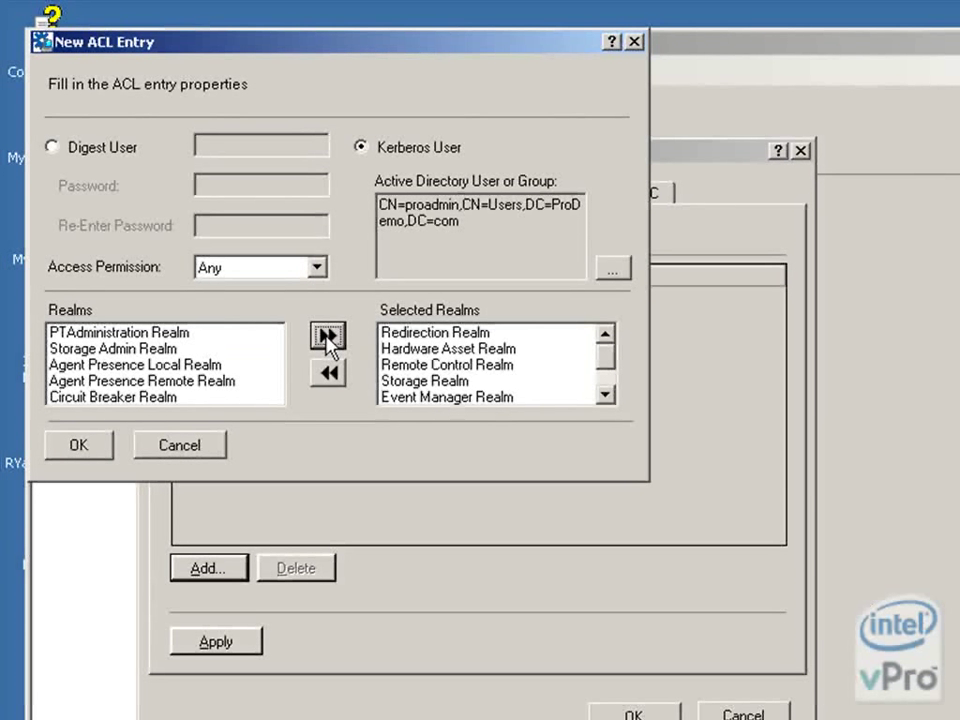
- Confirm the New ACL Entry so the Kerberos entry appears in the profile's ACL list
{"action": "left_click", "coordinate": [88, 447]}
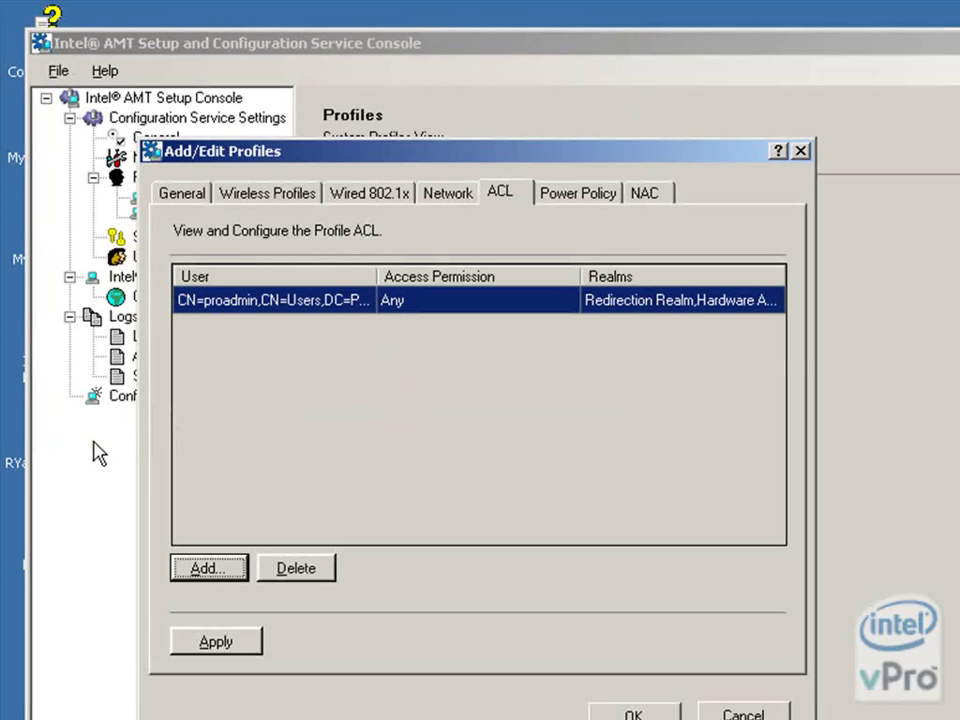